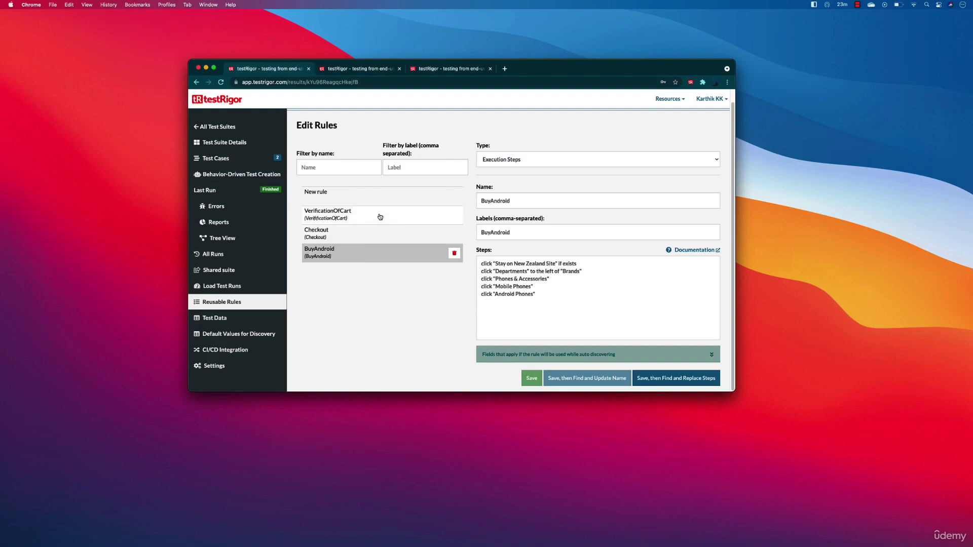
Step: Review the steps of the VerificationOfCart, Checkout and BuyAndroid reusable rules
click(380, 217)
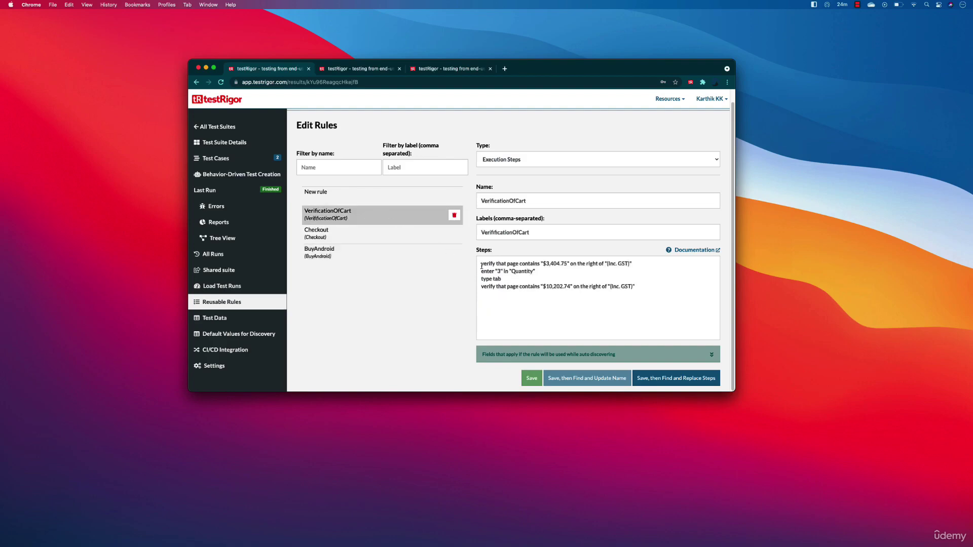
drag(482, 266, 651, 294)
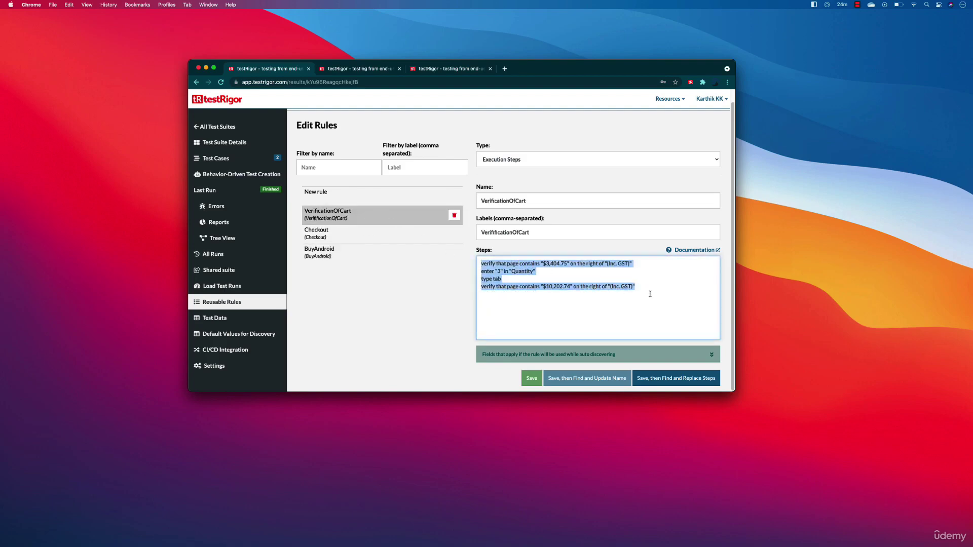
click(331, 235)
click(345, 257)
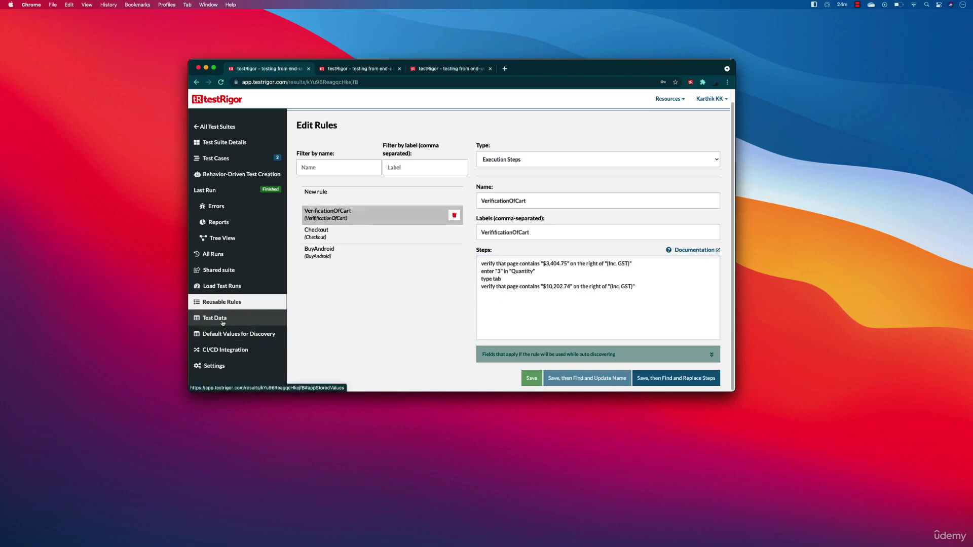
Step: Examine the PBTech suite's stored PhoneBrand and ActualPhone test data, plus its shared suite inheritance settings
click(216, 317)
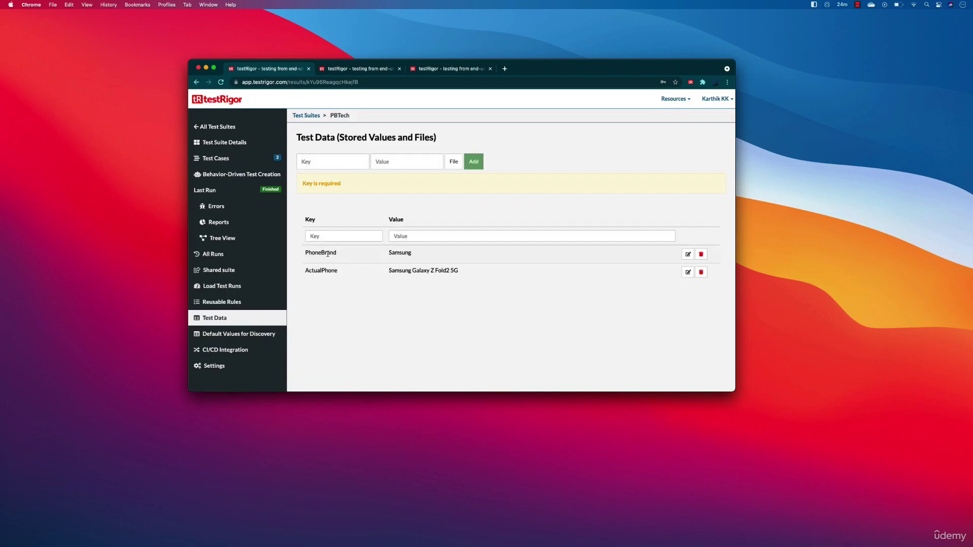
double_click(328, 254)
double_click(320, 270)
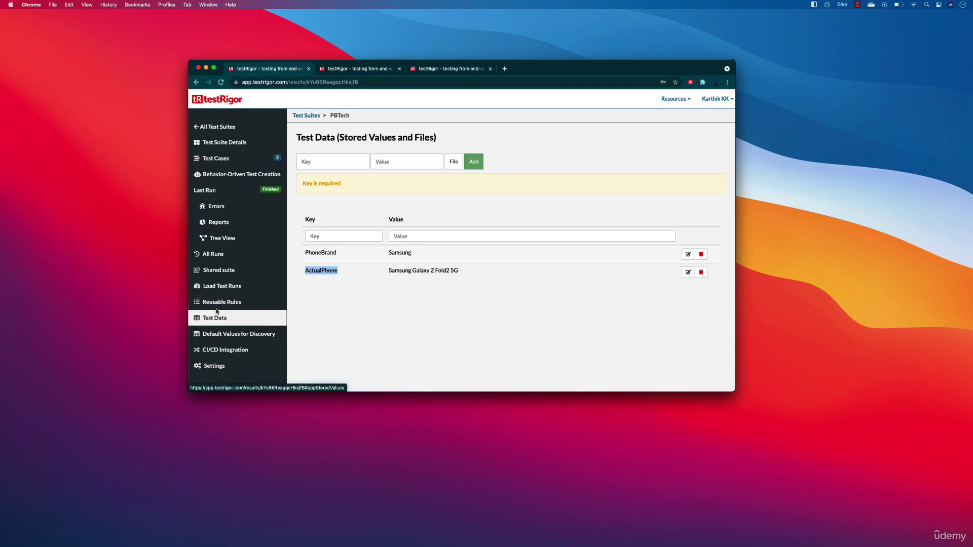
click(237, 306)
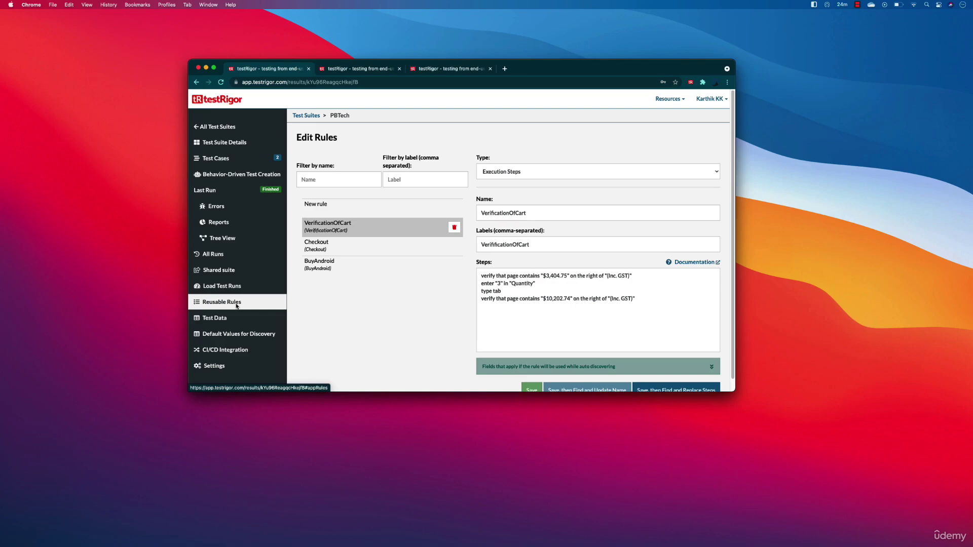
click(228, 319)
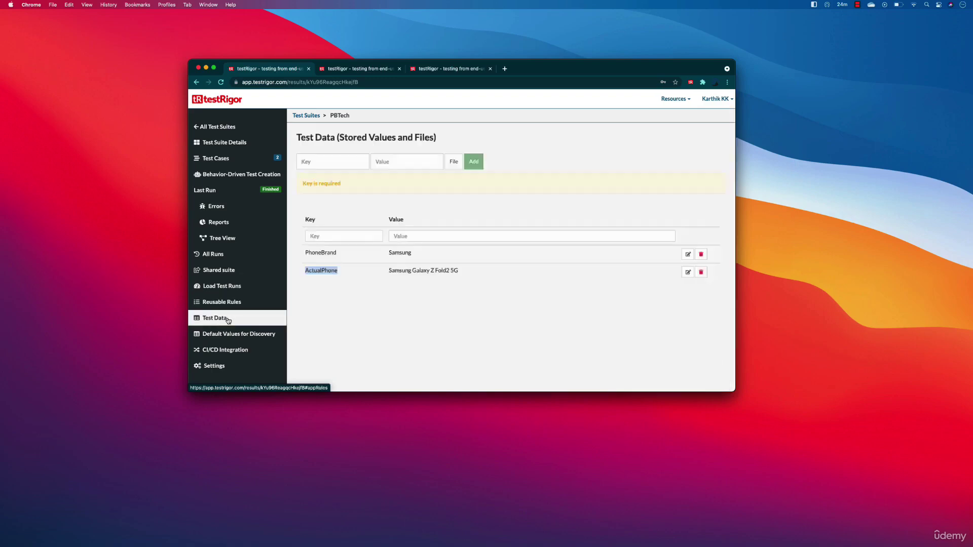
double_click(399, 253)
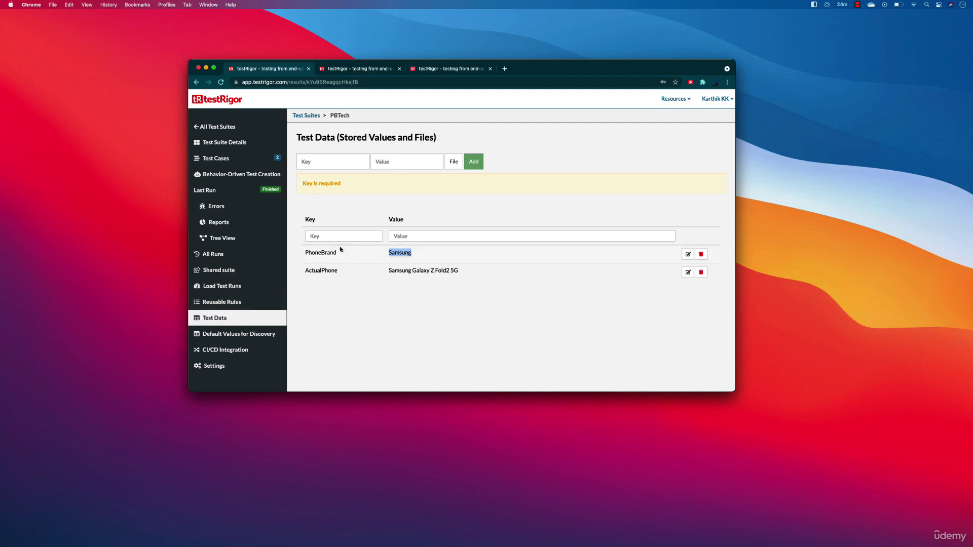
click(241, 303)
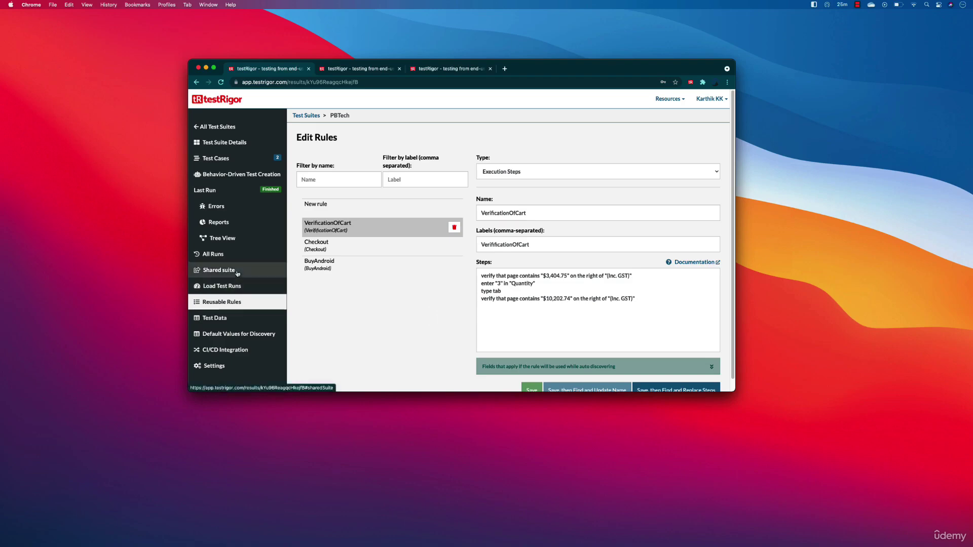
click(238, 272)
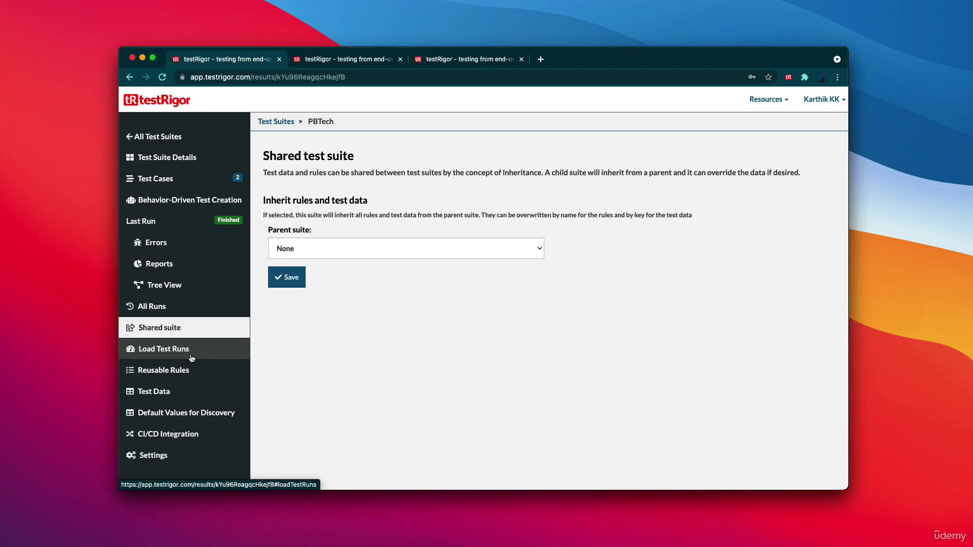
Step: Return to the list of all test suites and name a new test suite PBTechChild
click(140, 136)
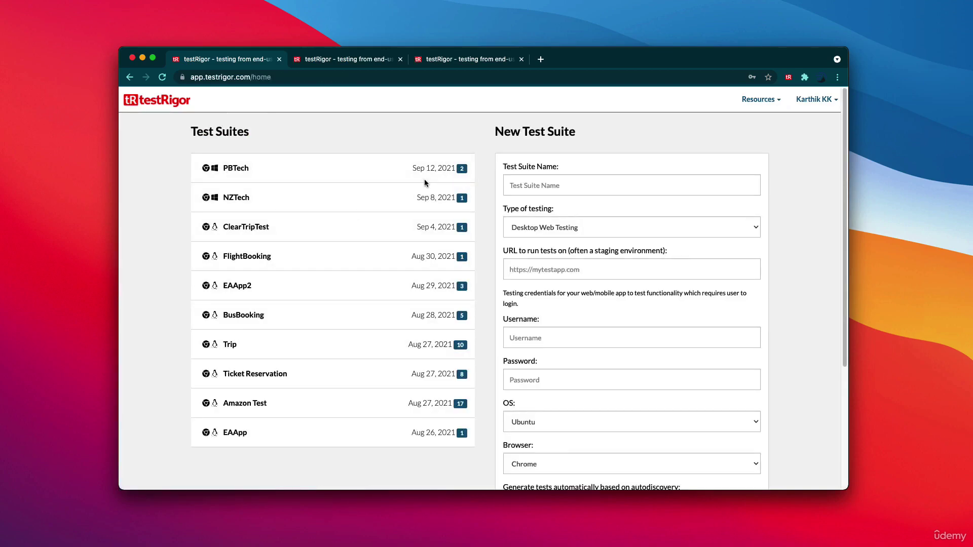
click(547, 186)
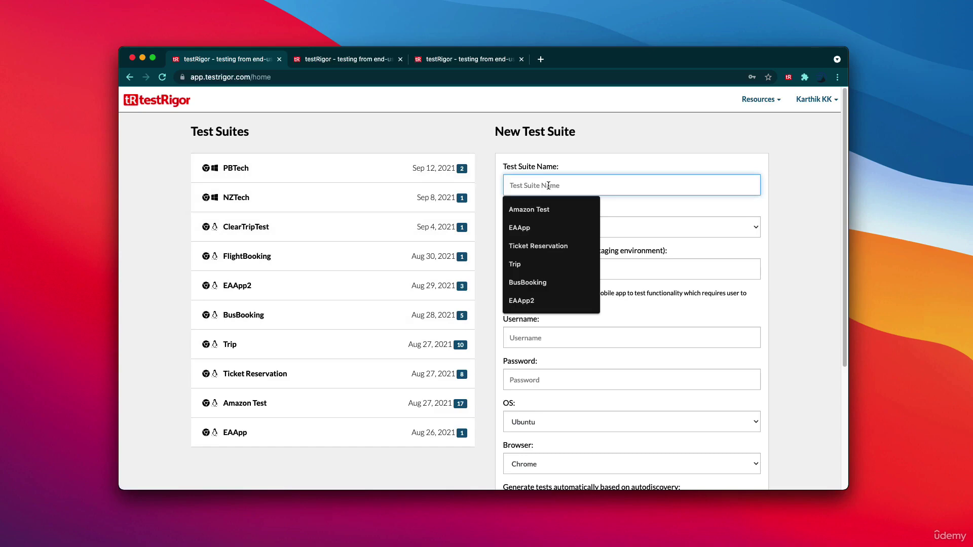
text(PBTechC)
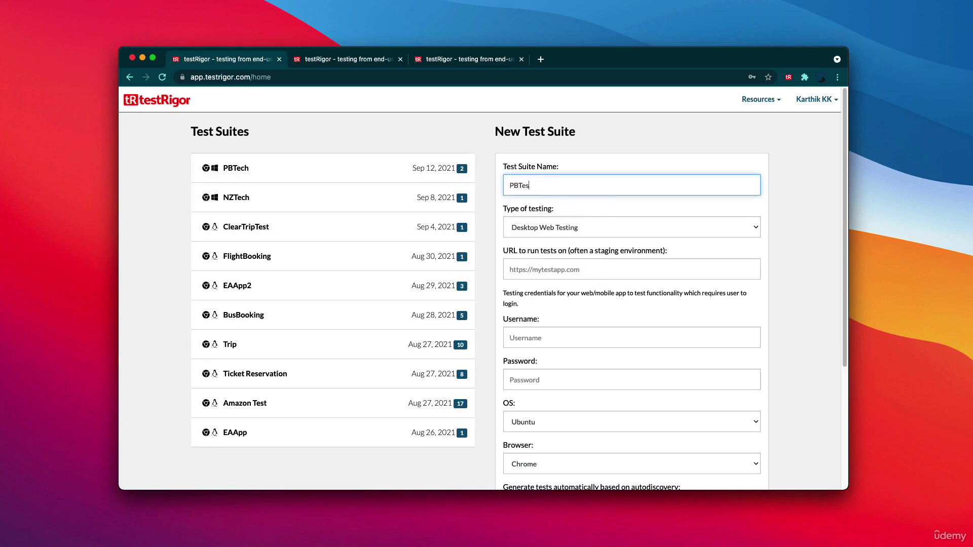
text(hild)
click(541, 59)
text(pbtech.co.nz)
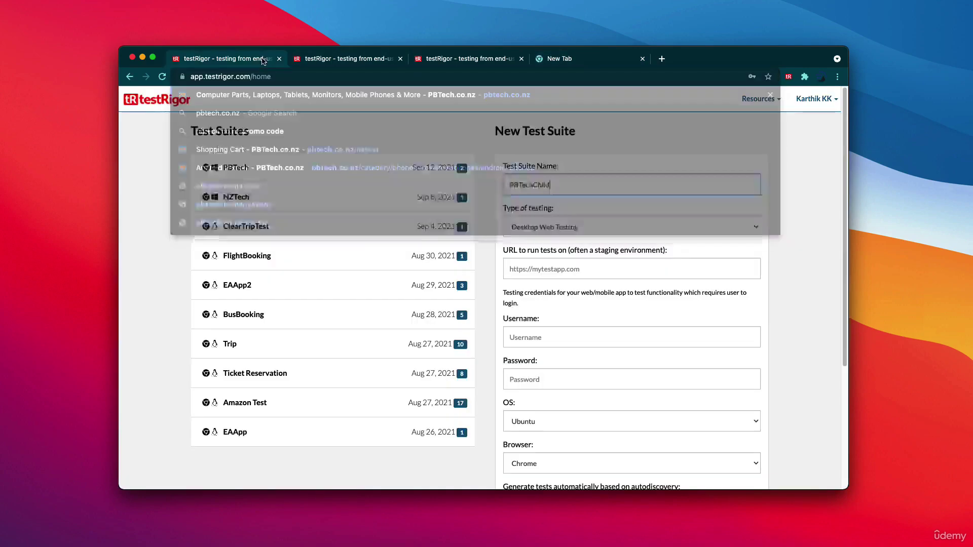
click(541, 225)
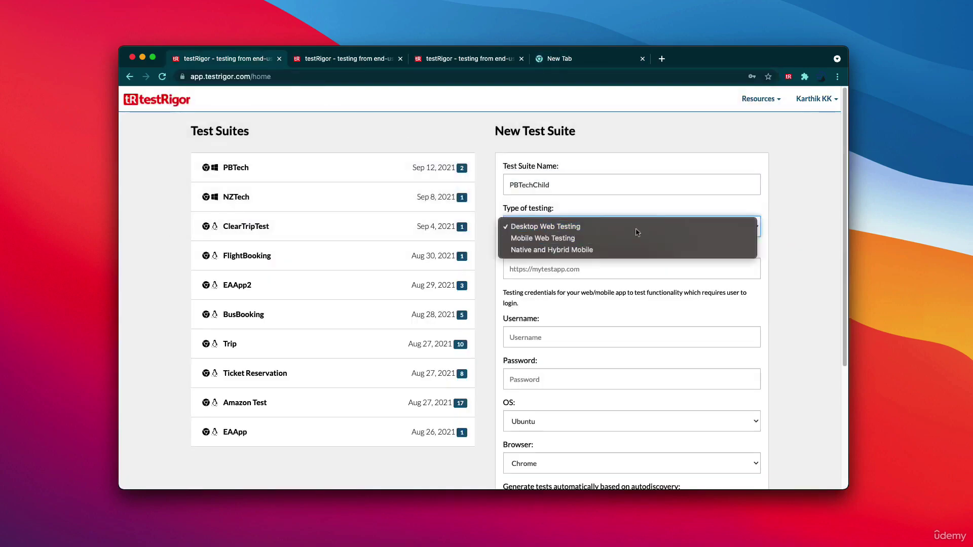
click(799, 228)
click(558, 269)
click(554, 299)
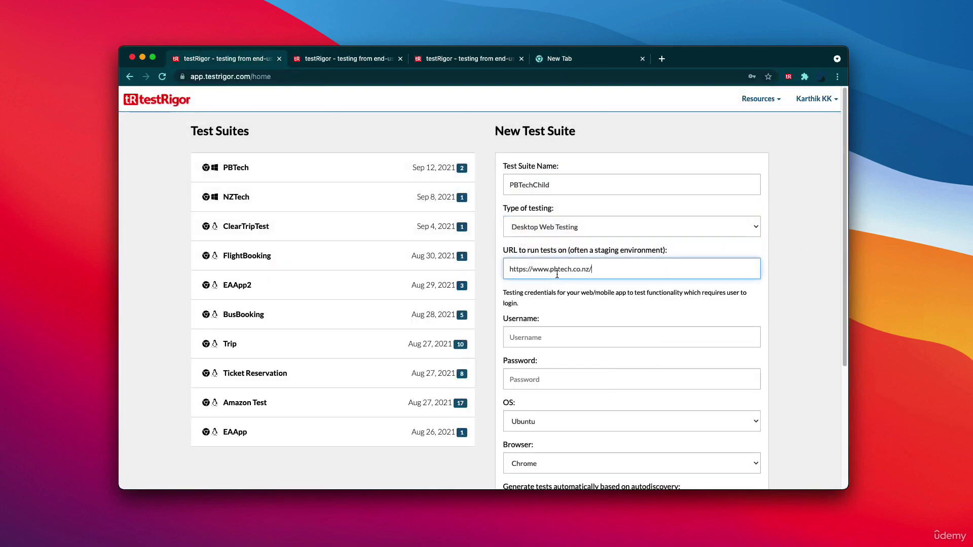
click(523, 344)
Step: Create the test suite with OS X as the OS, Safari as the browser and 0 autodiscovered tests
scroll(539, 388, down, 3)
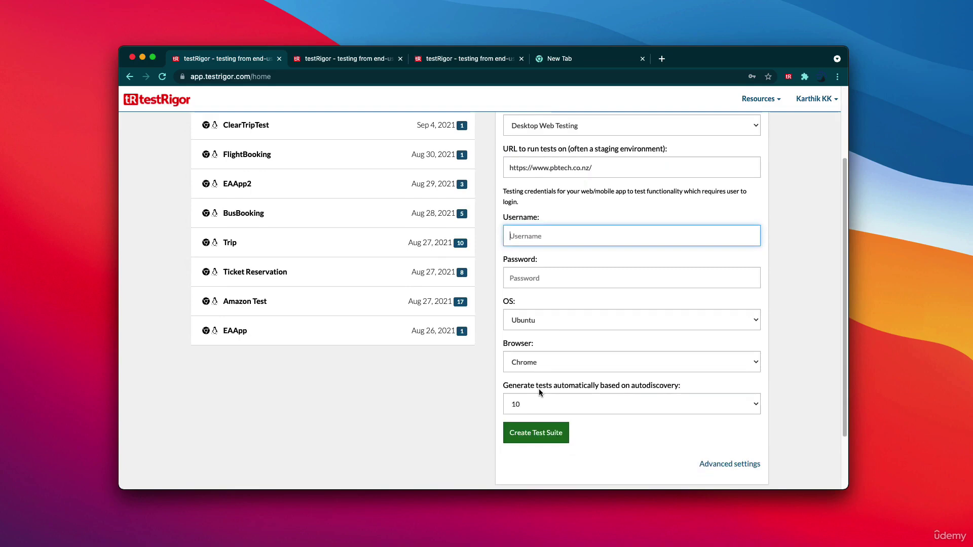
click(556, 321)
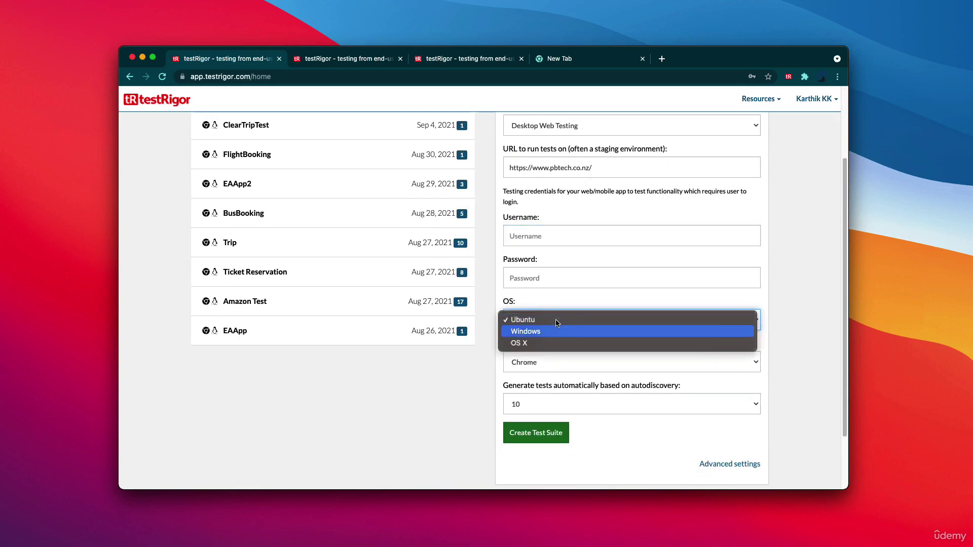
click(539, 343)
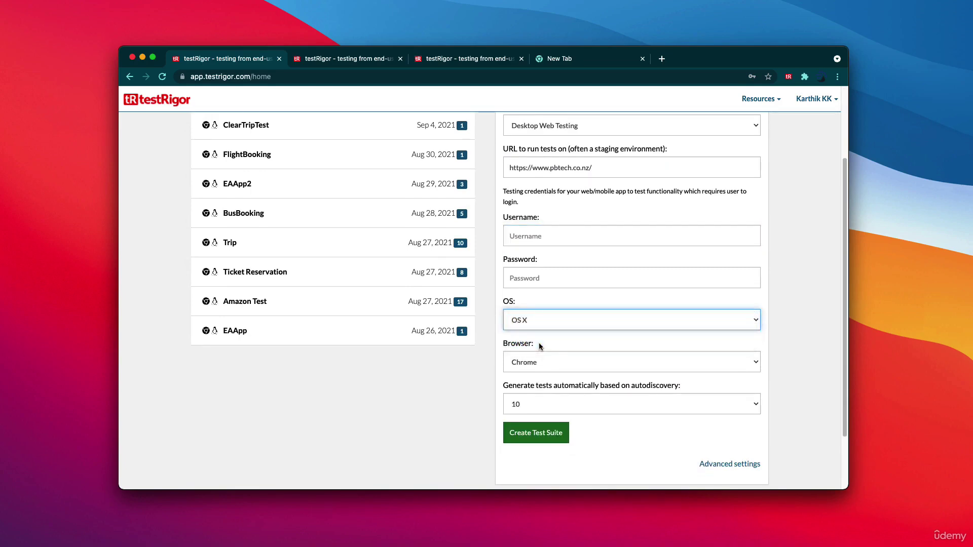
click(548, 362)
click(558, 410)
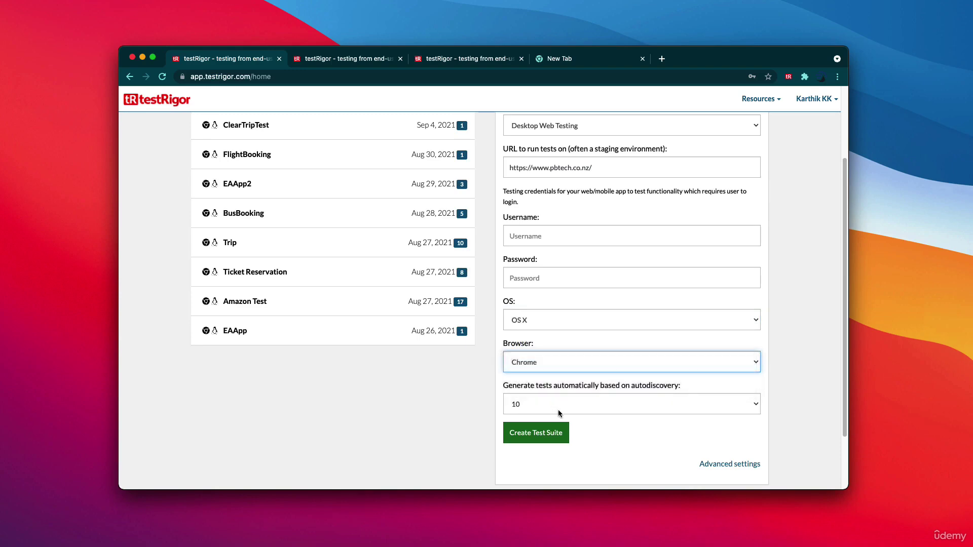
click(558, 410)
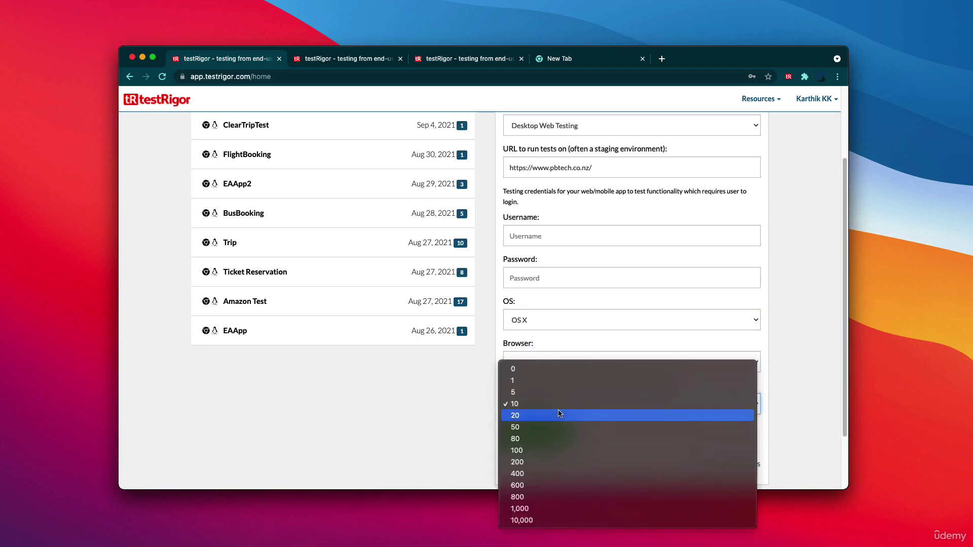
click(545, 370)
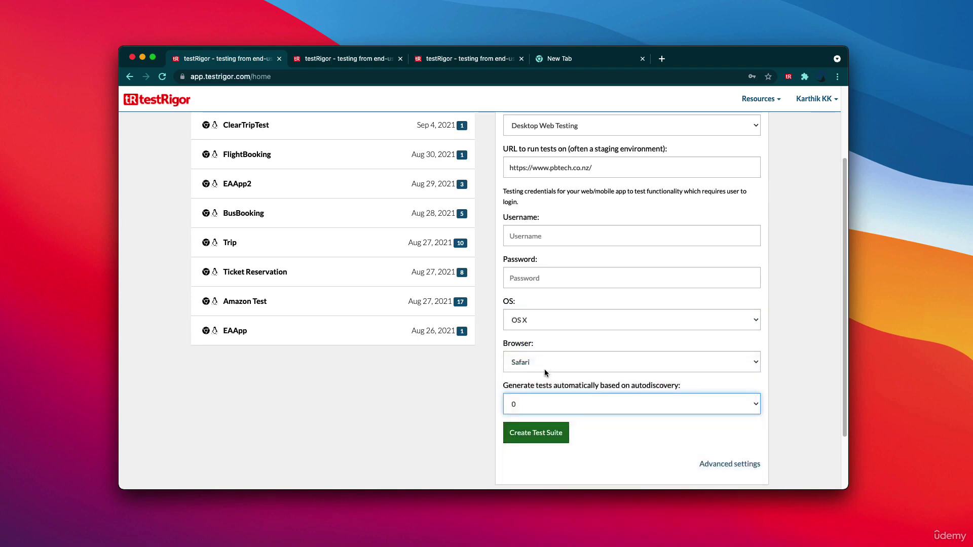
click(548, 436)
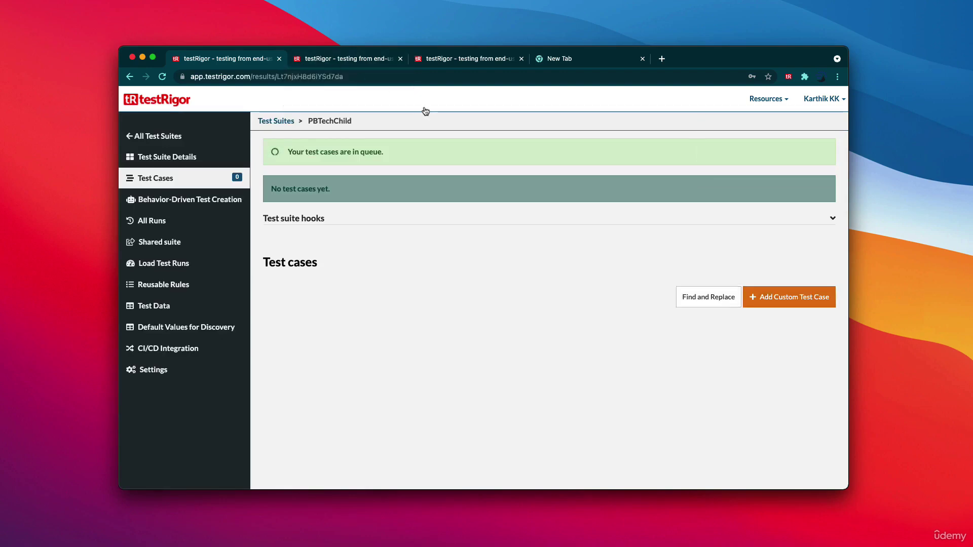
Step: Start a custom test case in PBTechChild, and open PBTech's PurchasingAndroid test case for editing in the other testRigor browser tab
click(795, 302)
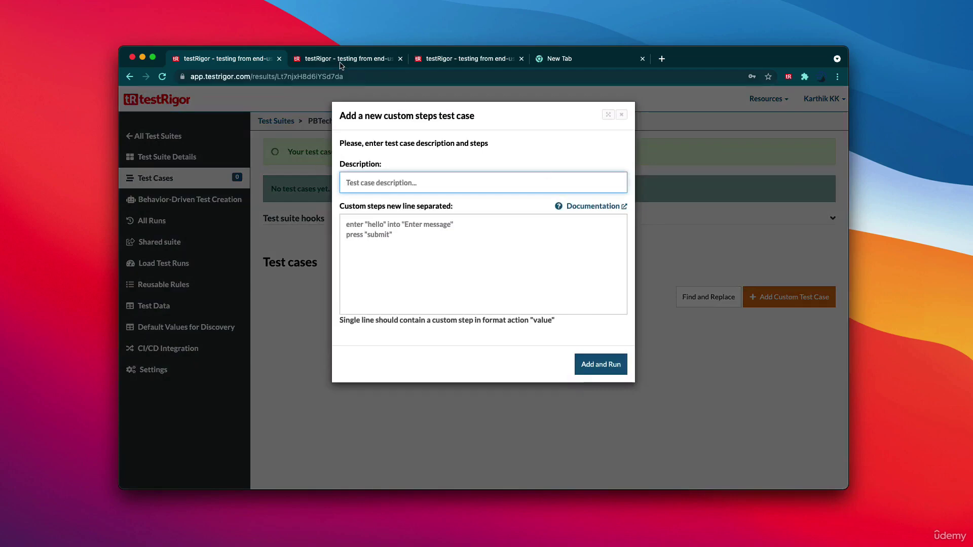
click(341, 65)
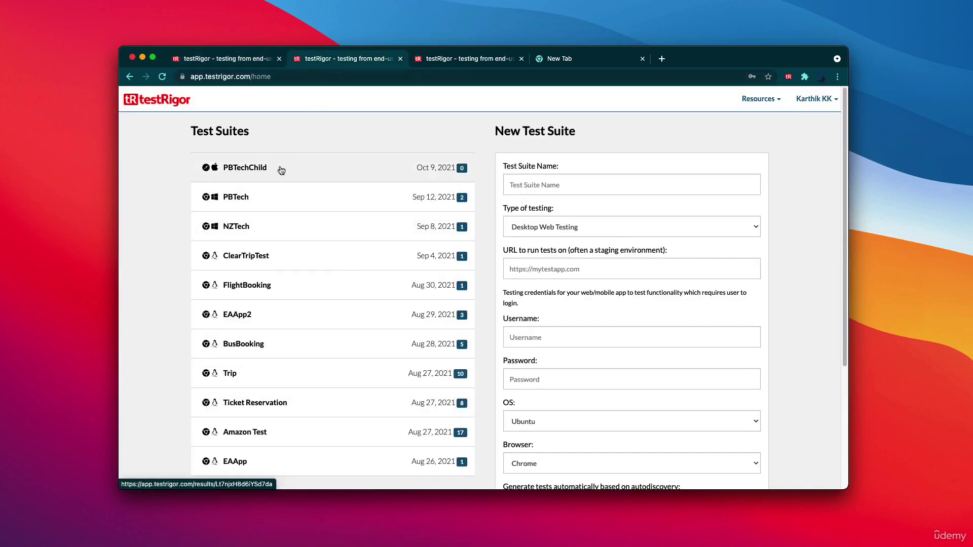
click(263, 198)
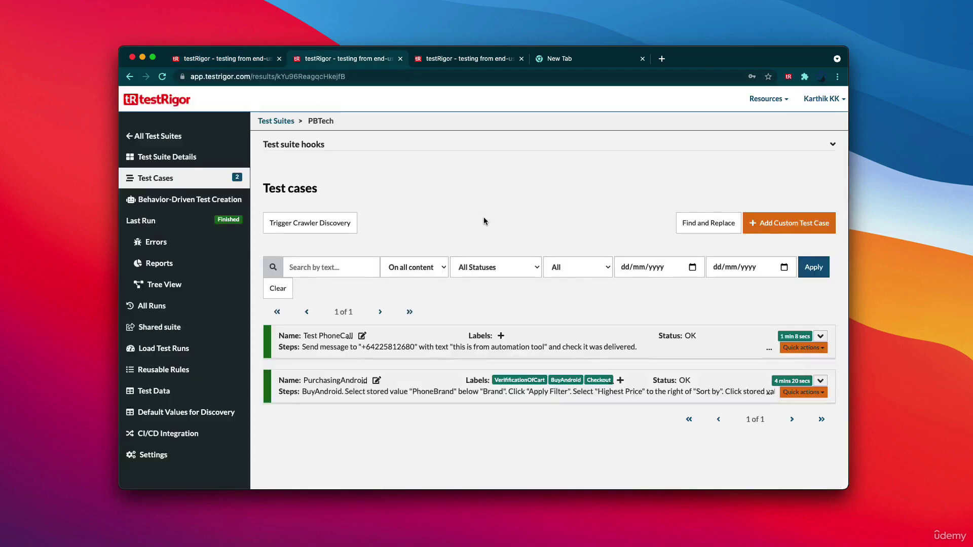
click(723, 373)
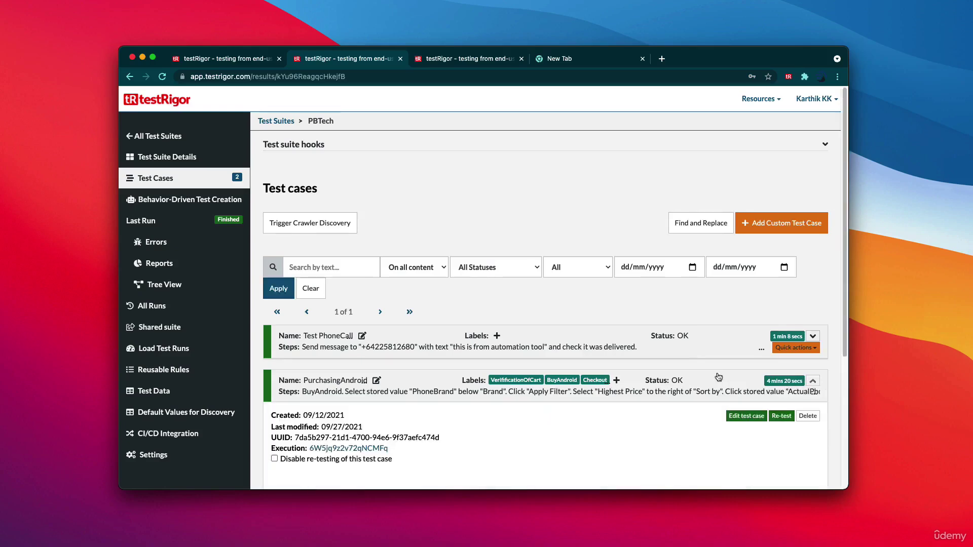
scroll(412, 408, down, 3)
scroll(411, 408, down, 1)
click(745, 291)
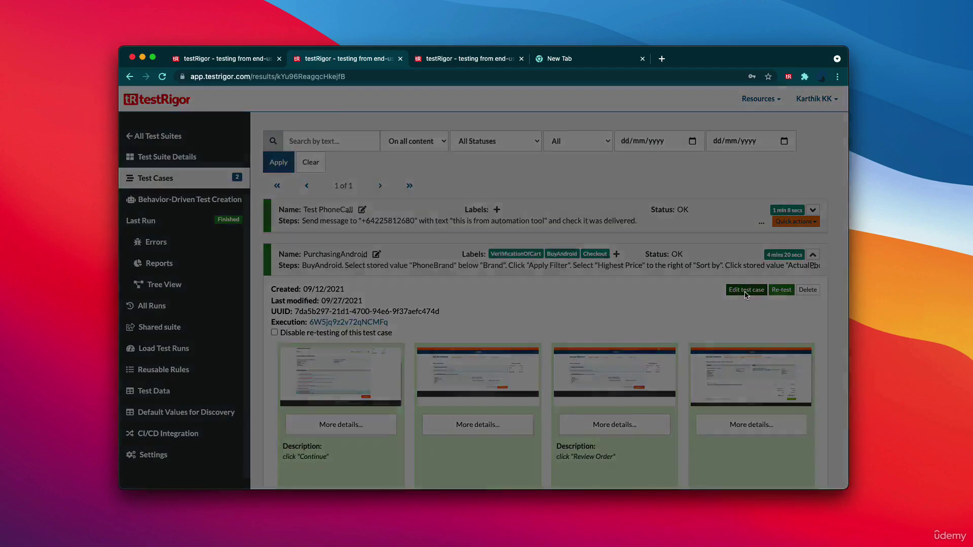
Step: Copy the PurchasingAndroid steps from BuyAndroid through click "Apply Filter" into the custom steps of the new PBTechChild test case
double_click(354, 225)
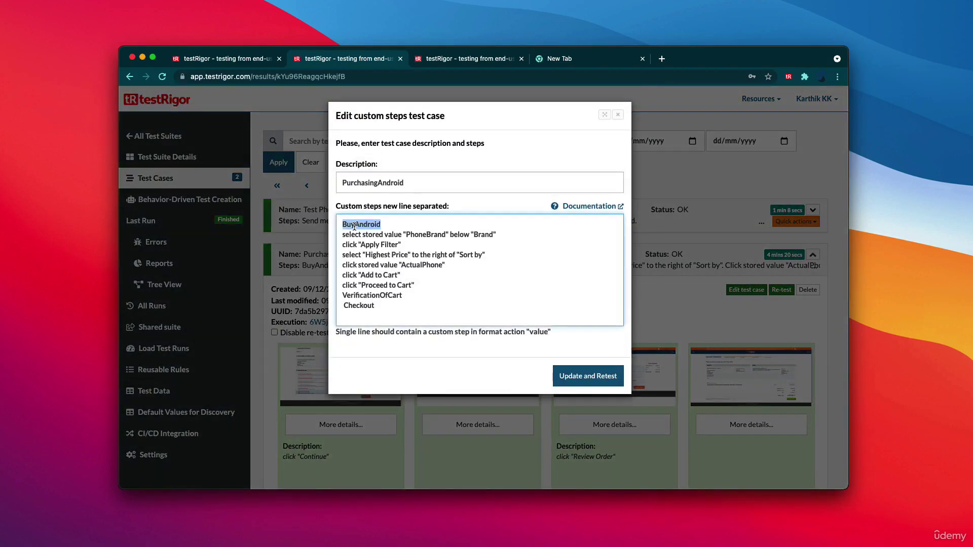
drag(494, 234, 348, 223)
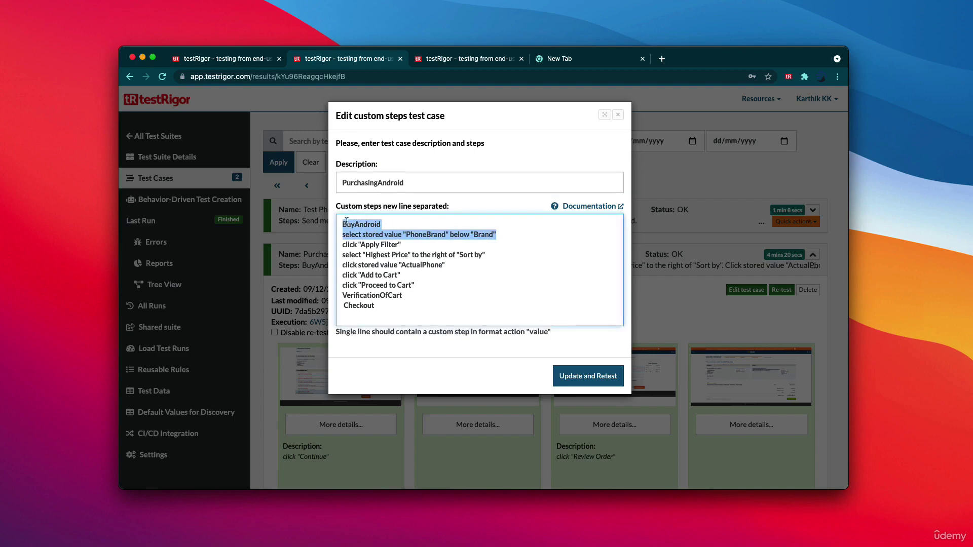
drag(405, 244, 342, 219)
key(super+c)
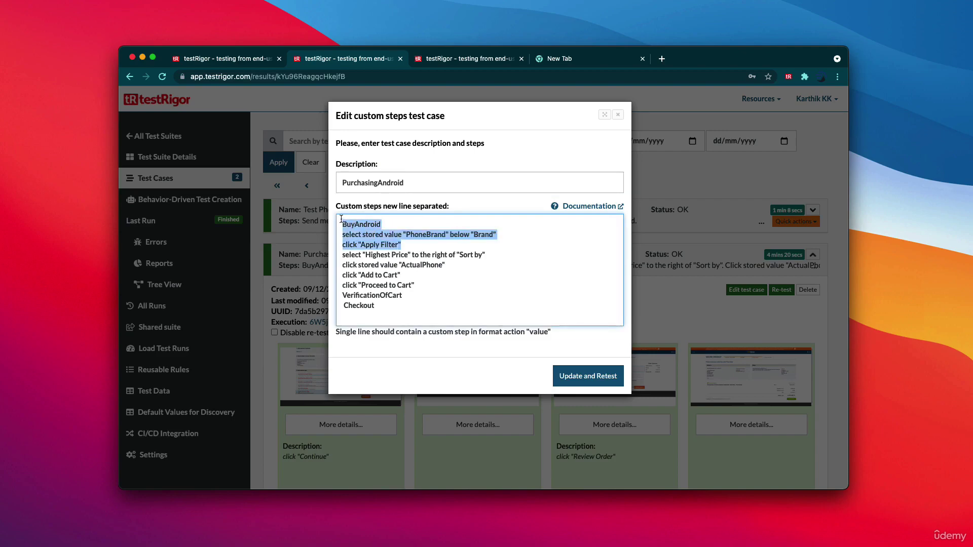
click(245, 60)
click(400, 231)
key(super+v)
Step: Describe the new test case as InheritedTest and try to add and run it
click(371, 177)
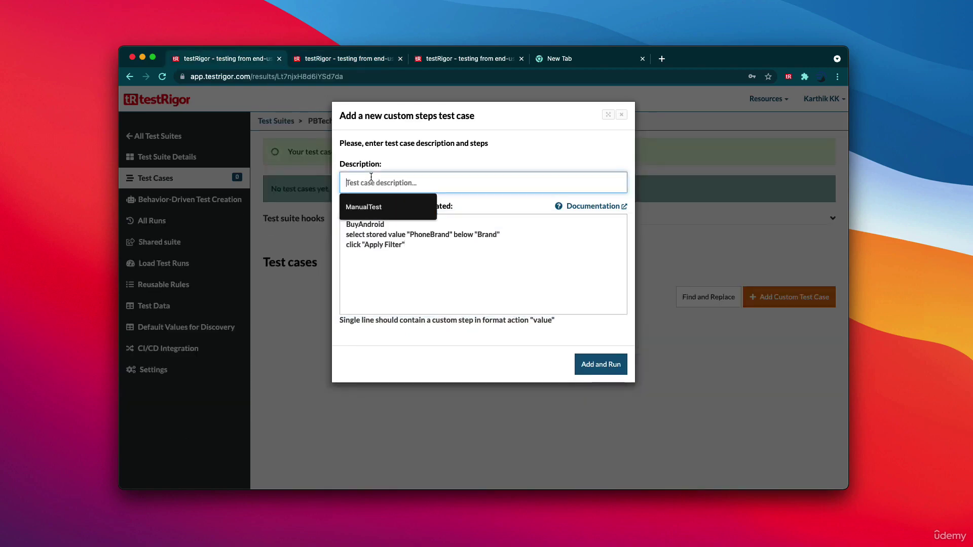
text(InheritedTest)
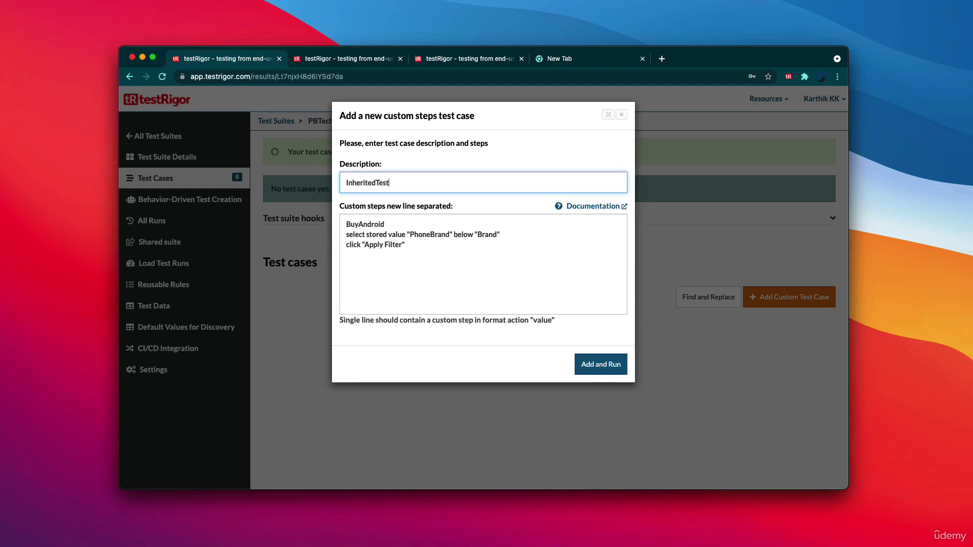
click(605, 373)
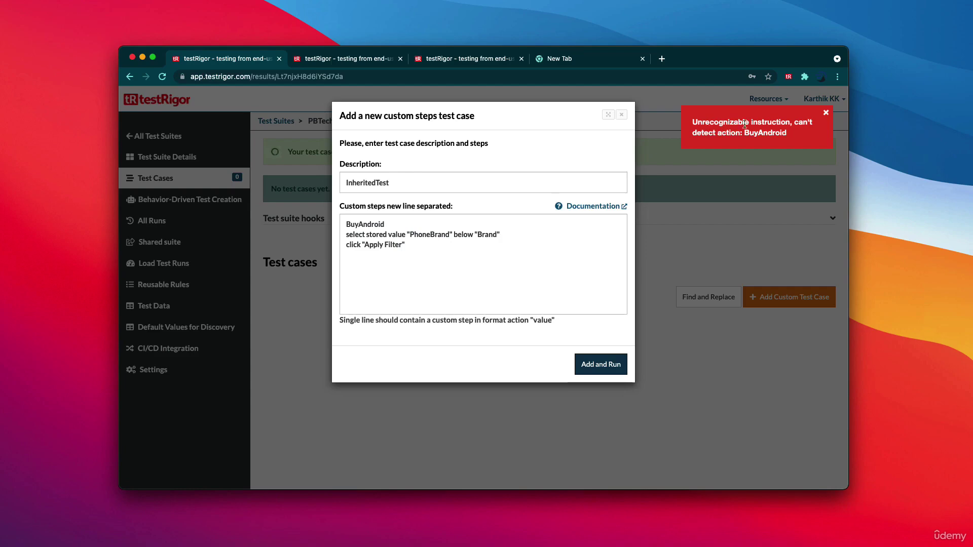
click(780, 126)
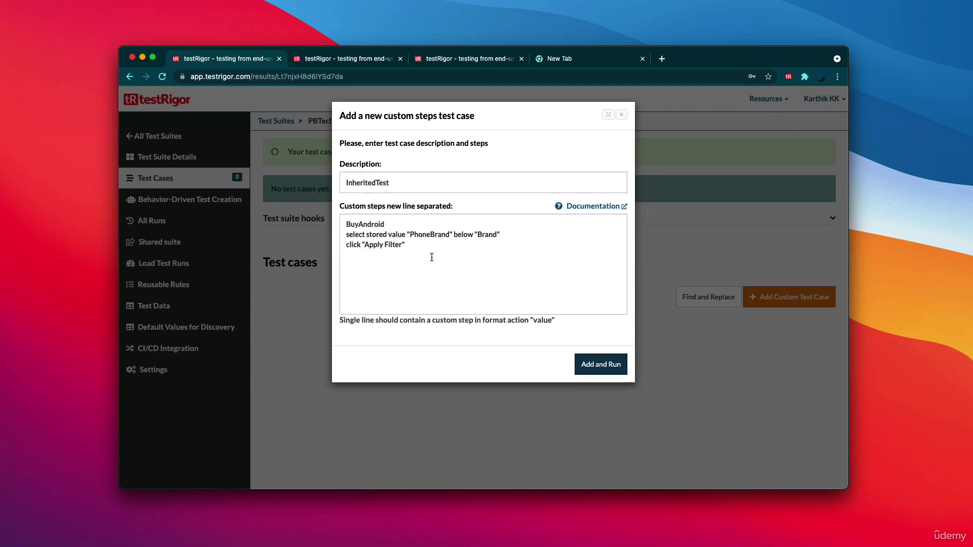
Step: Copy the three custom steps from BuyAndroid through click "Apply Filter" and close the new test case form without adding it
drag(430, 254, 333, 212)
key(super+c)
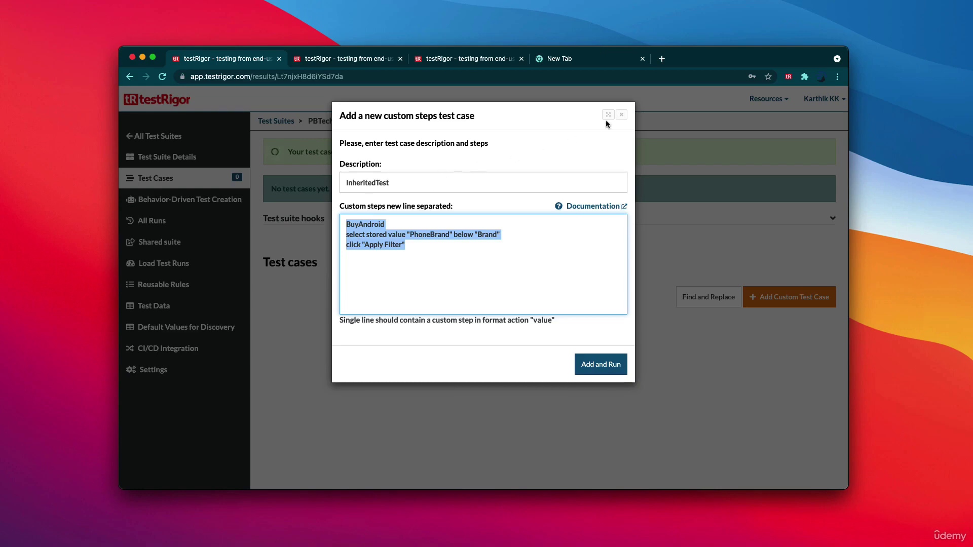
click(622, 115)
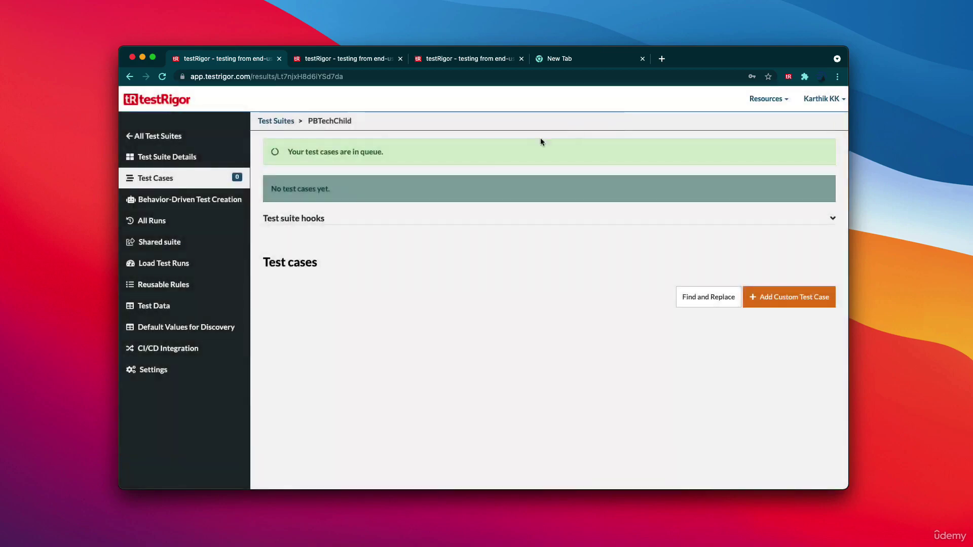
Step: Set PBTech as the parent suite of PBTechChild, save it, and read the note on overriding parent rules and test data
click(172, 243)
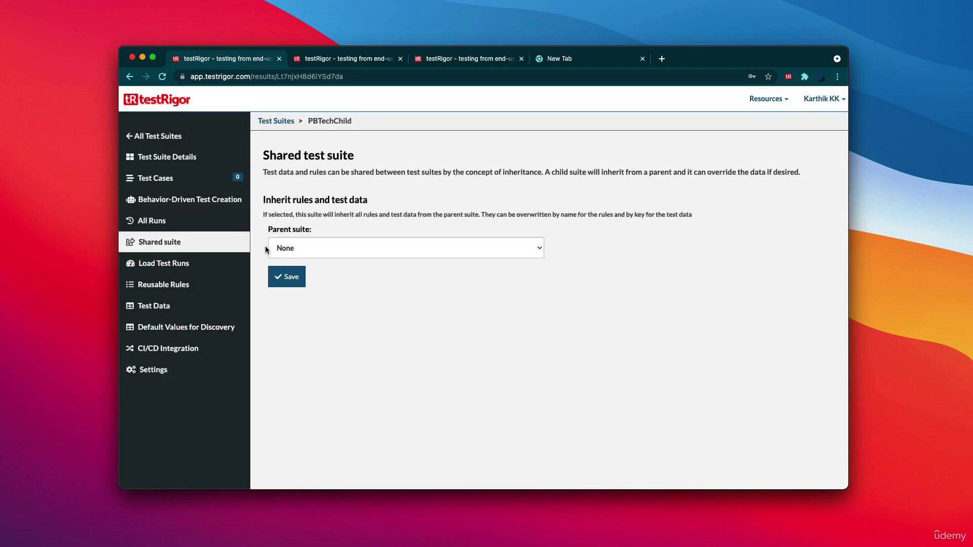
click(299, 248)
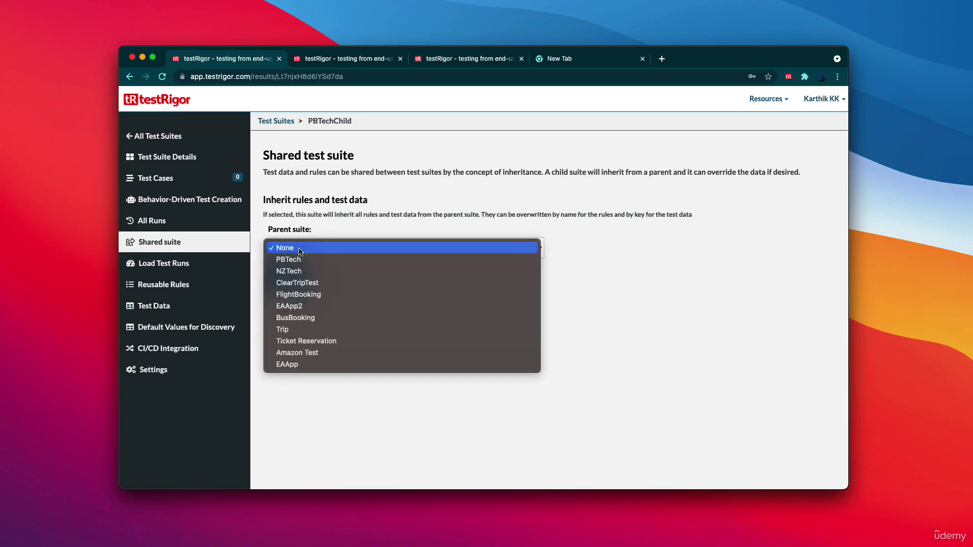
click(296, 261)
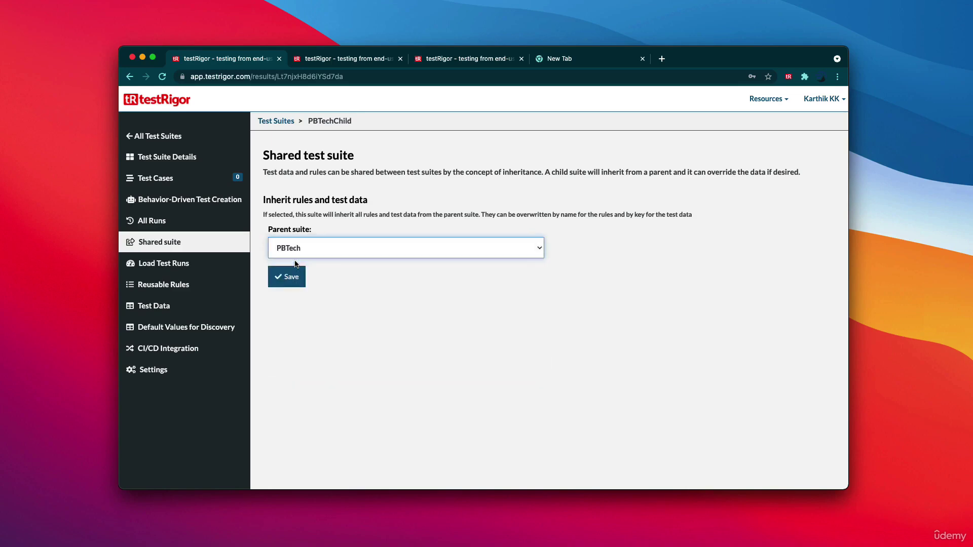
click(285, 276)
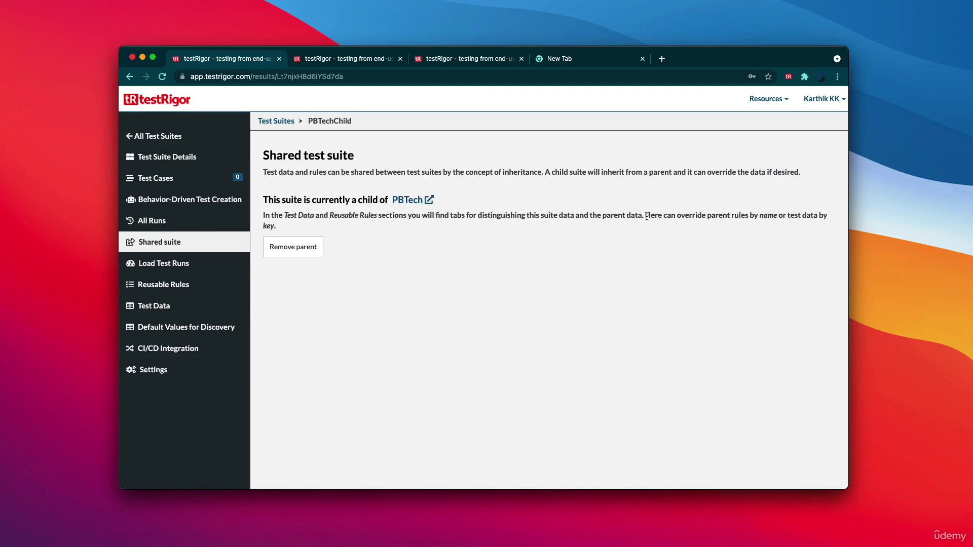
drag(647, 216, 811, 219)
drag(814, 217, 688, 233)
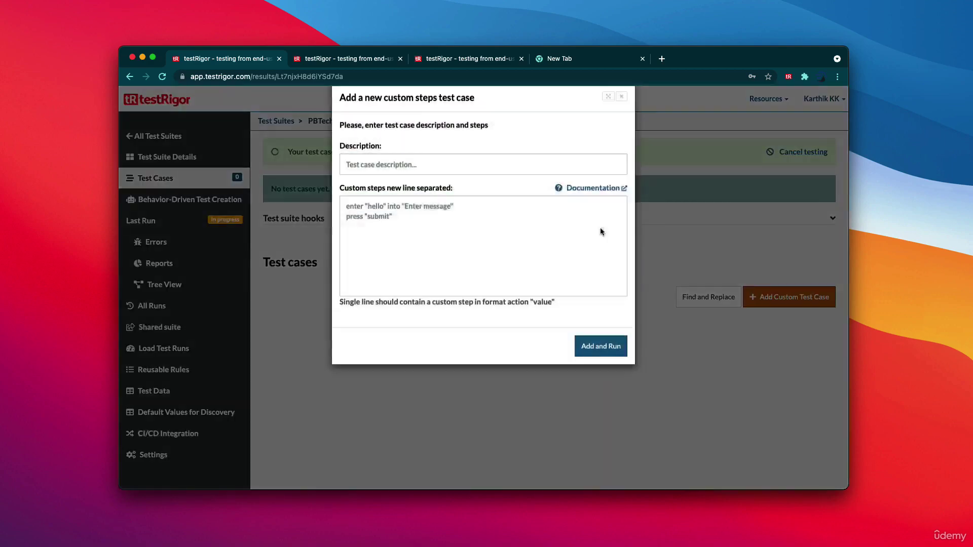
Step: Fill in a new custom test case with the description InheritedScenarios and the copied steps from BuyAndroid through click "Apply Filter"
text(Inhe)
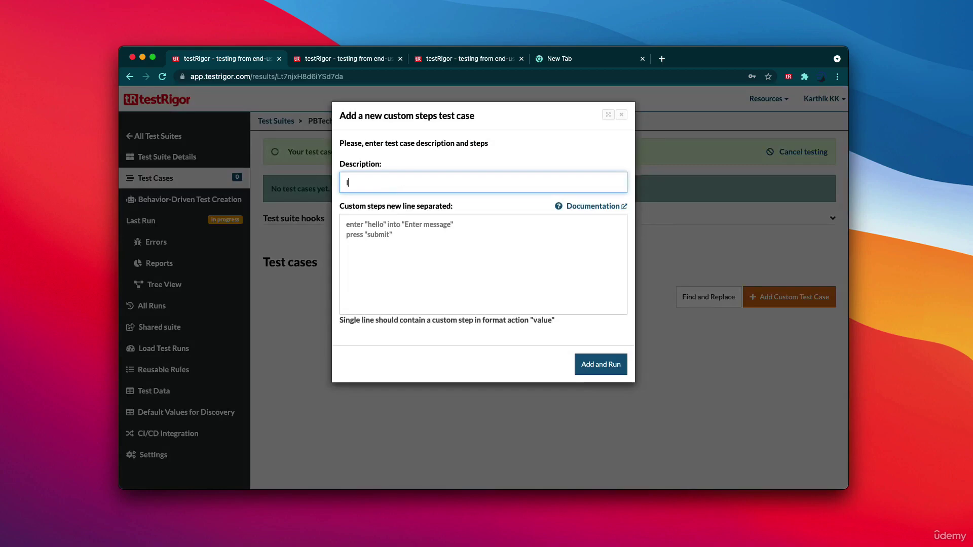
key(BackSpace)
key(BackSpace)
text(hertedScenarios)
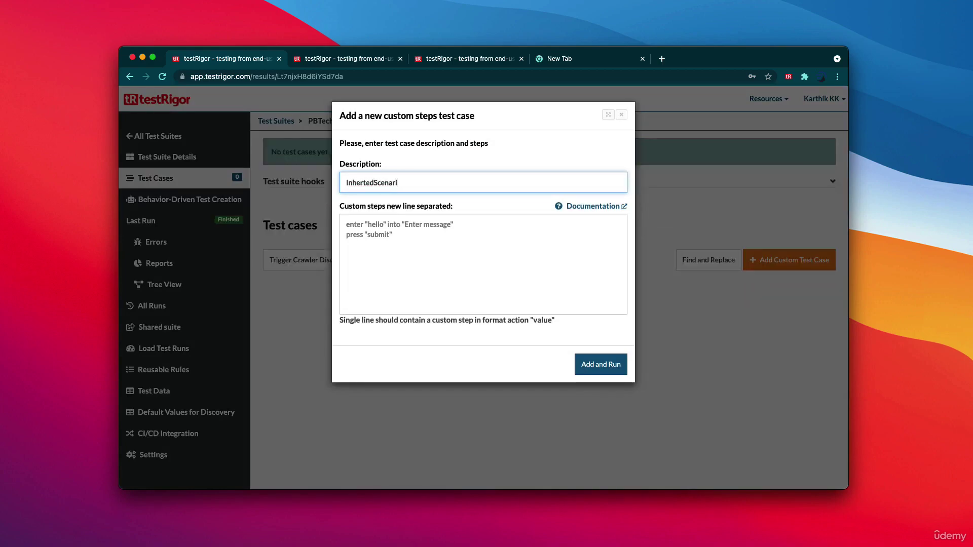
click(400, 247)
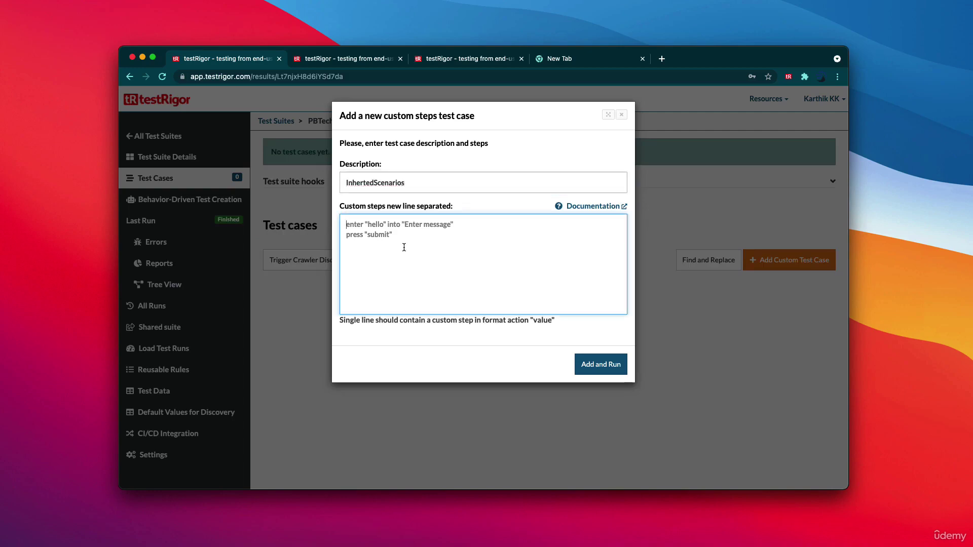
key(super+v)
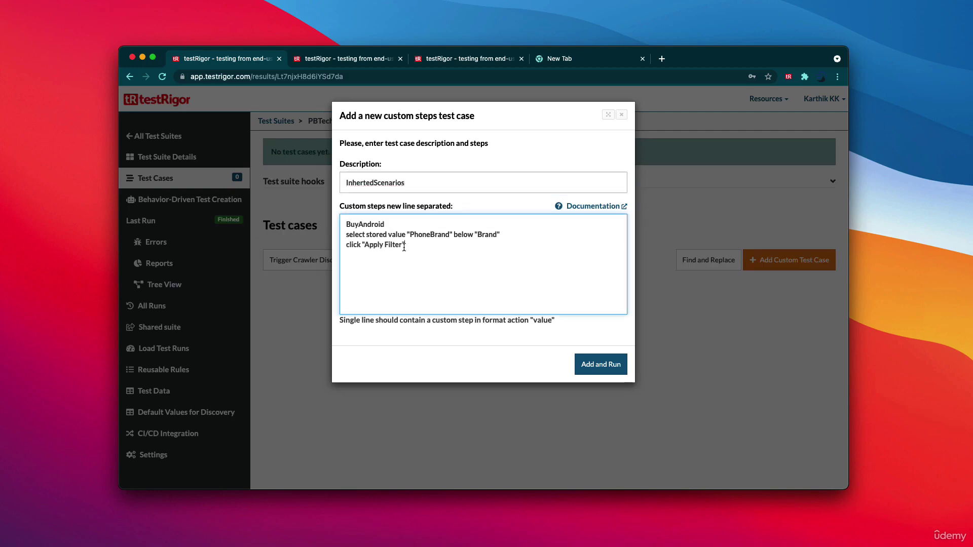
click(378, 185)
key(Left)
key(Left)
key(Left)
text(i)
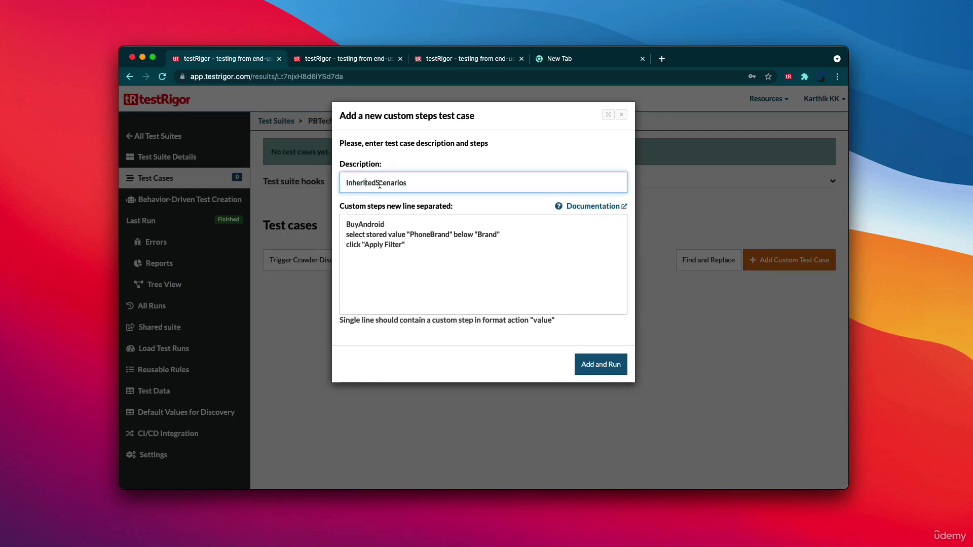
Step: Add and run the InheritedScenarios test case, and expand its details in the test case list
click(590, 366)
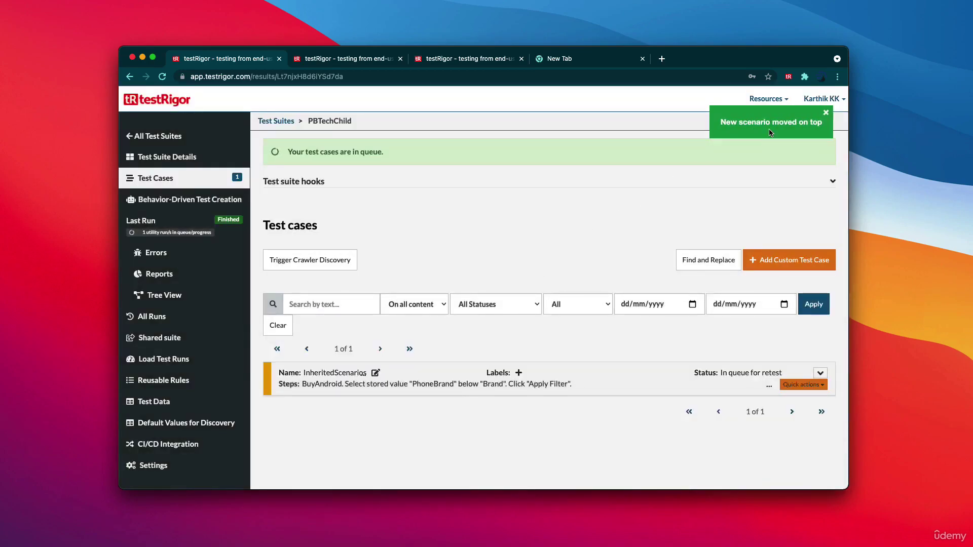
click(821, 375)
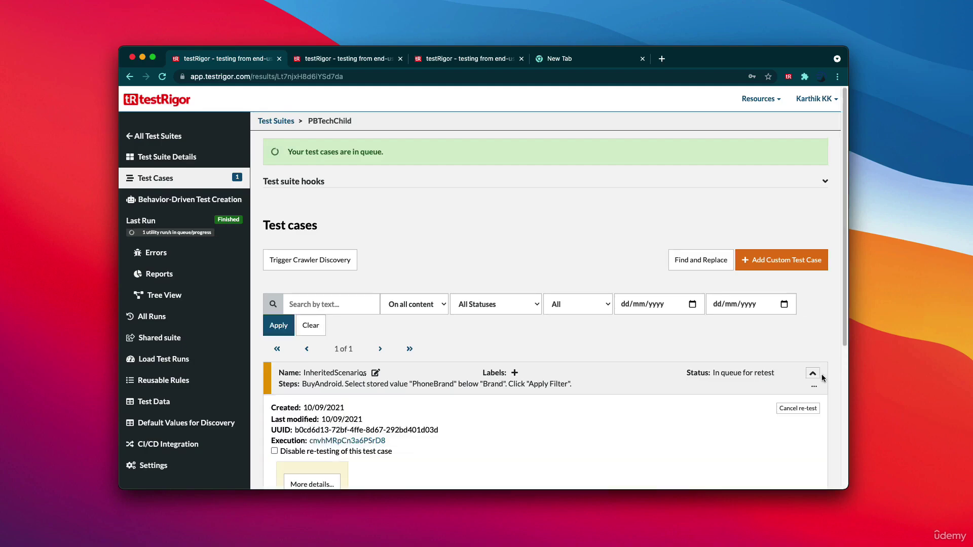
scroll(594, 367, down, 5)
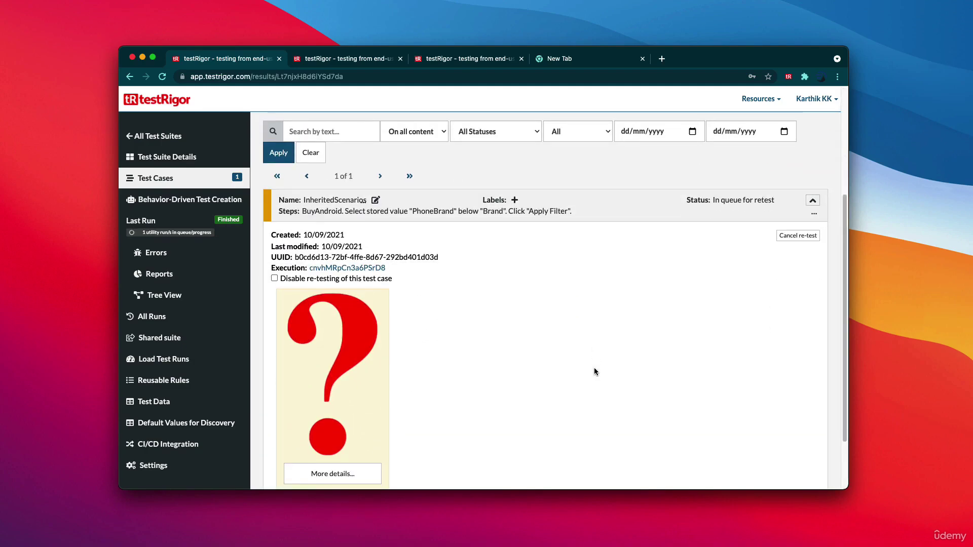